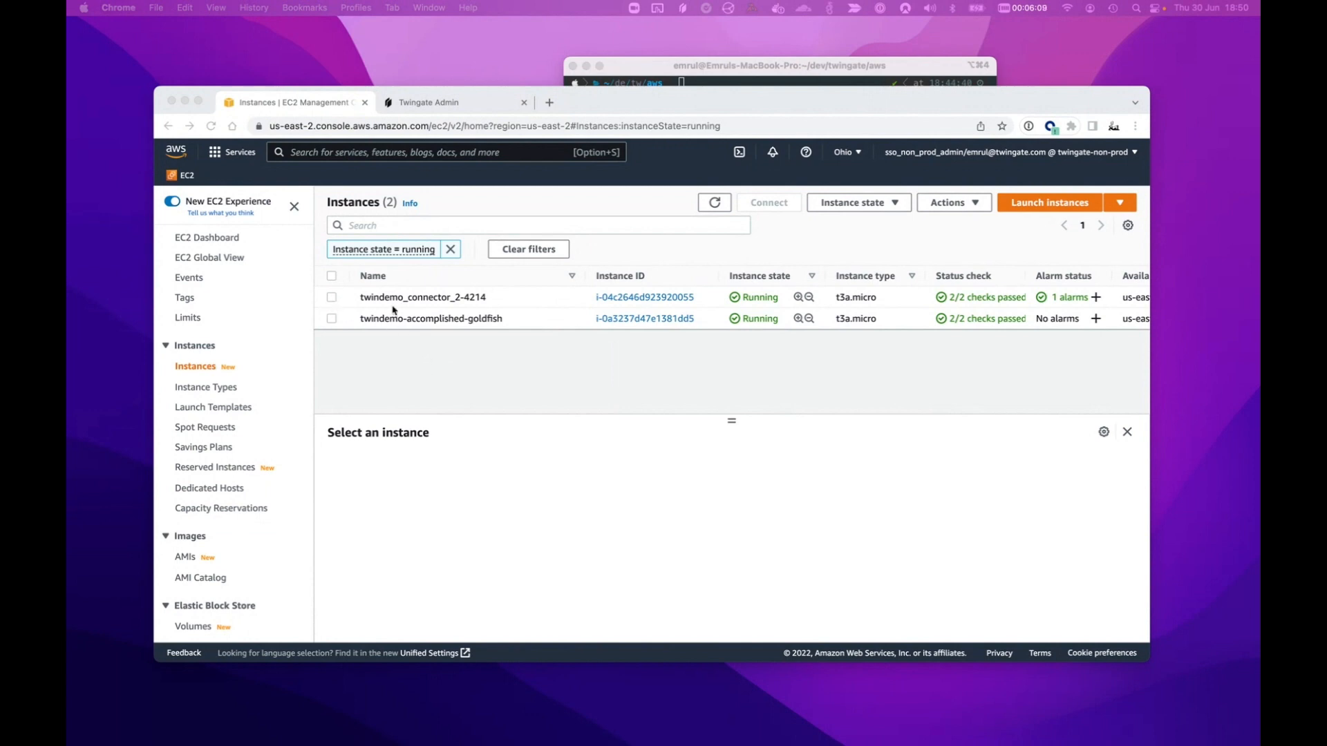
Switch from the EC2 instances to Twingate Admin and review the AWS Twindemo network's resources and connectors.
left_click(428, 293)
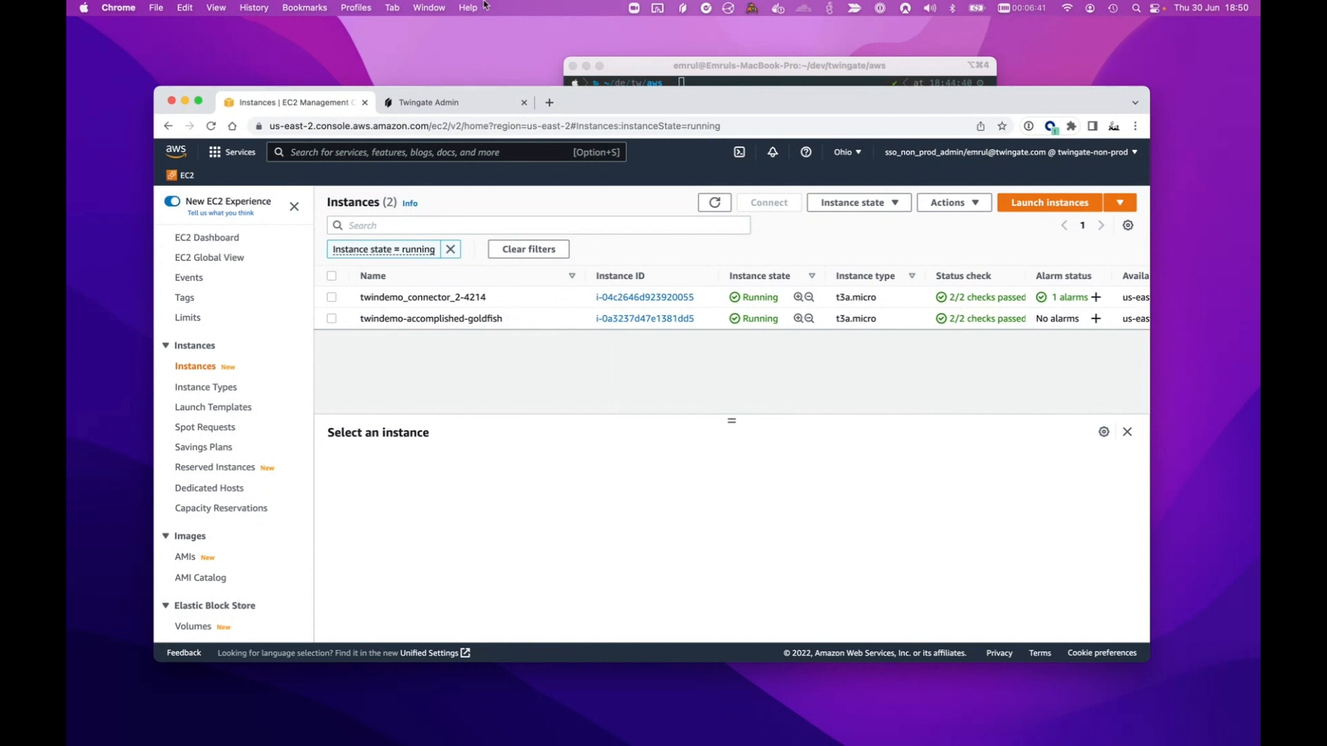
left_click(453, 100)
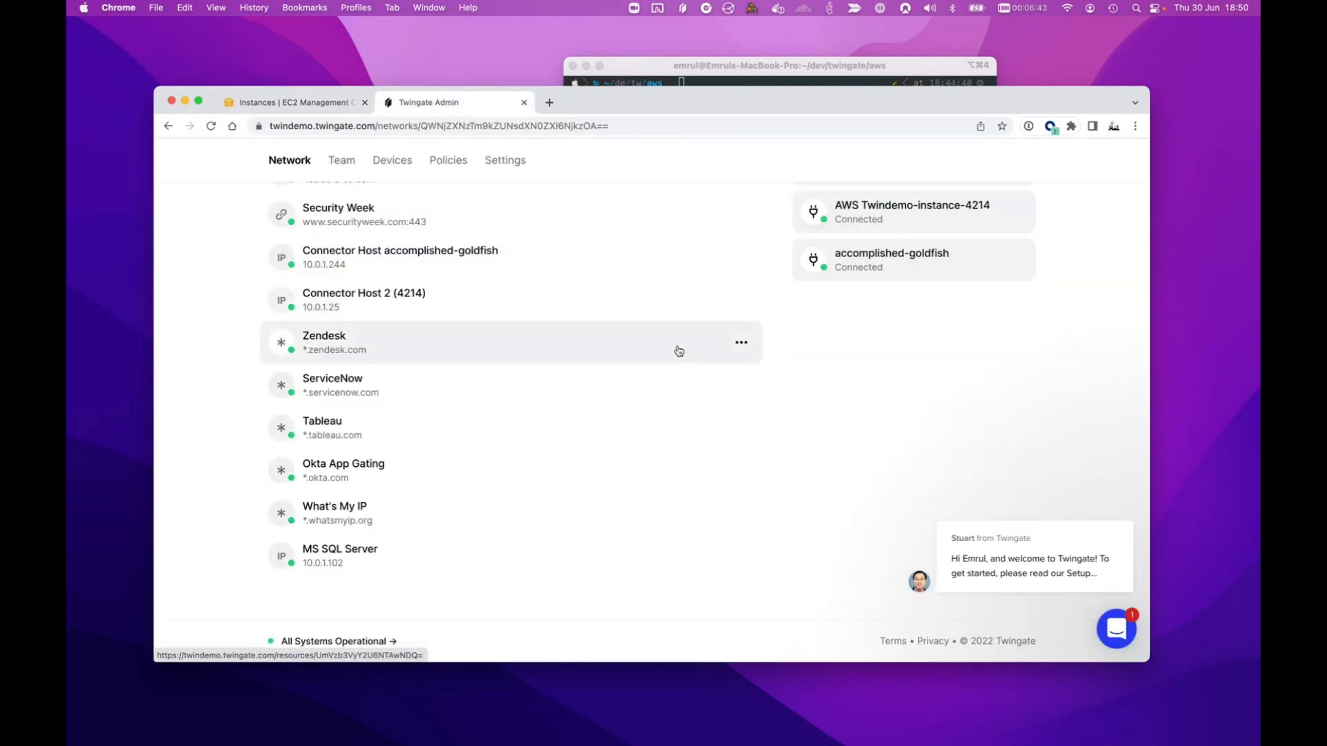
scroll(670, 353, "up", 5)
scroll(664, 343, "up", 2)
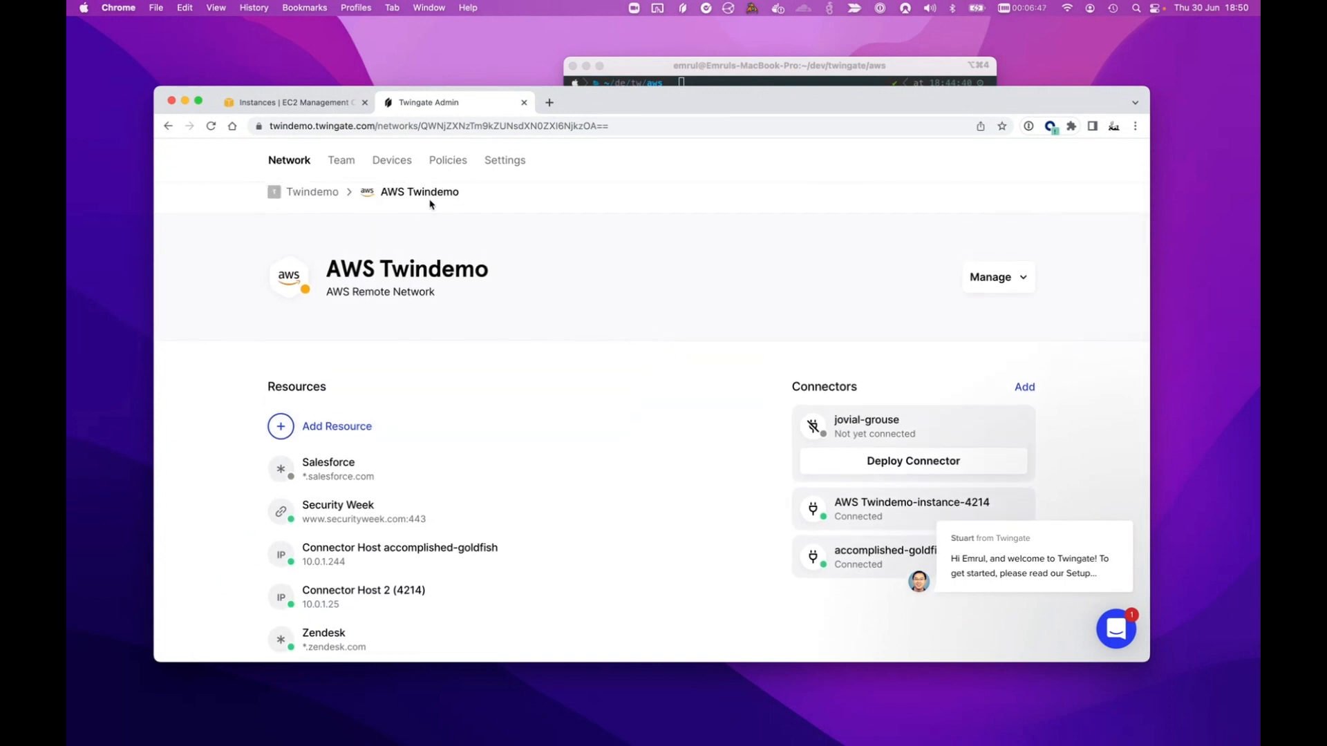
scroll(419, 201, "up", 1)
scroll(645, 355, "up", 1)
left_click_drag(336, 317, 420, 315)
scroll(420, 316, "down", 1)
left_click(420, 315)
scroll(420, 315, "down", 1)
scroll(622, 358, "down", 3)
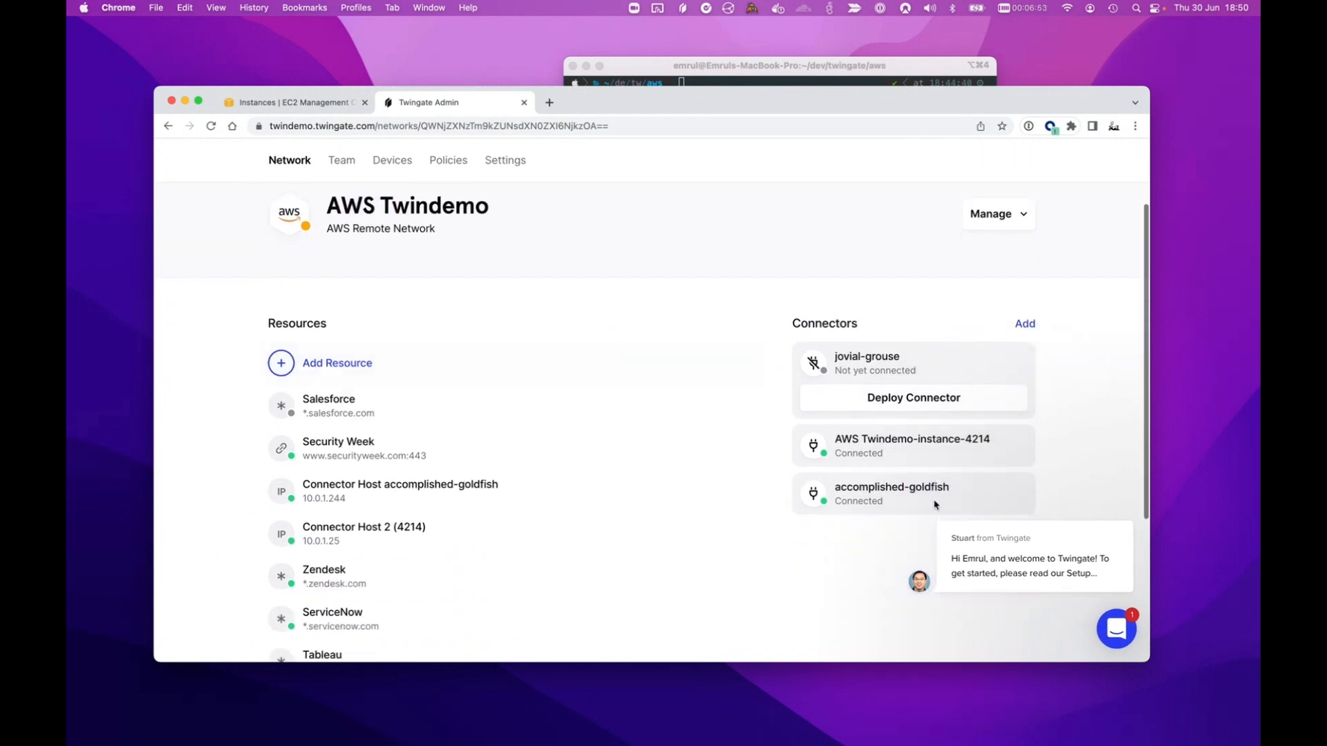
Open the jovial-grouse connector and select AWS AMI as its deployment method.
left_click(888, 369)
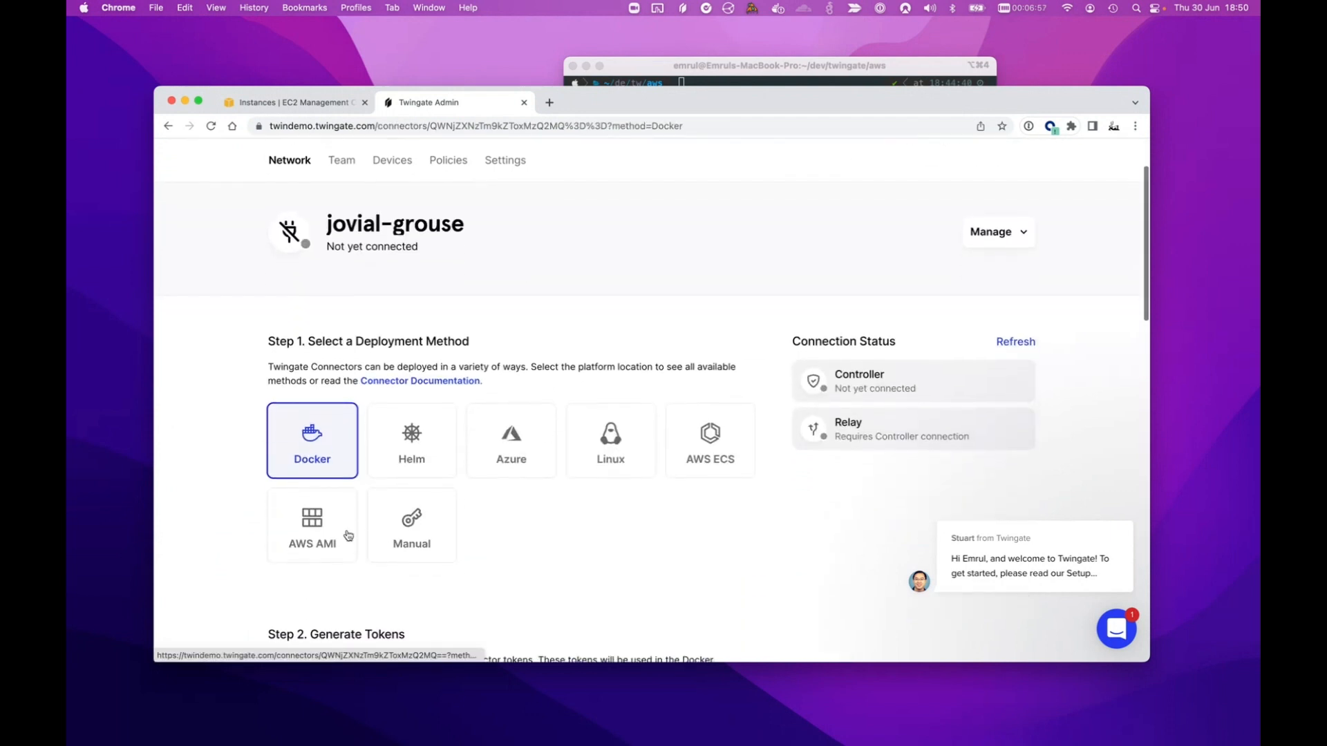
left_click(345, 536)
scroll(434, 582, "down", 4)
scroll(434, 581, "down", 2)
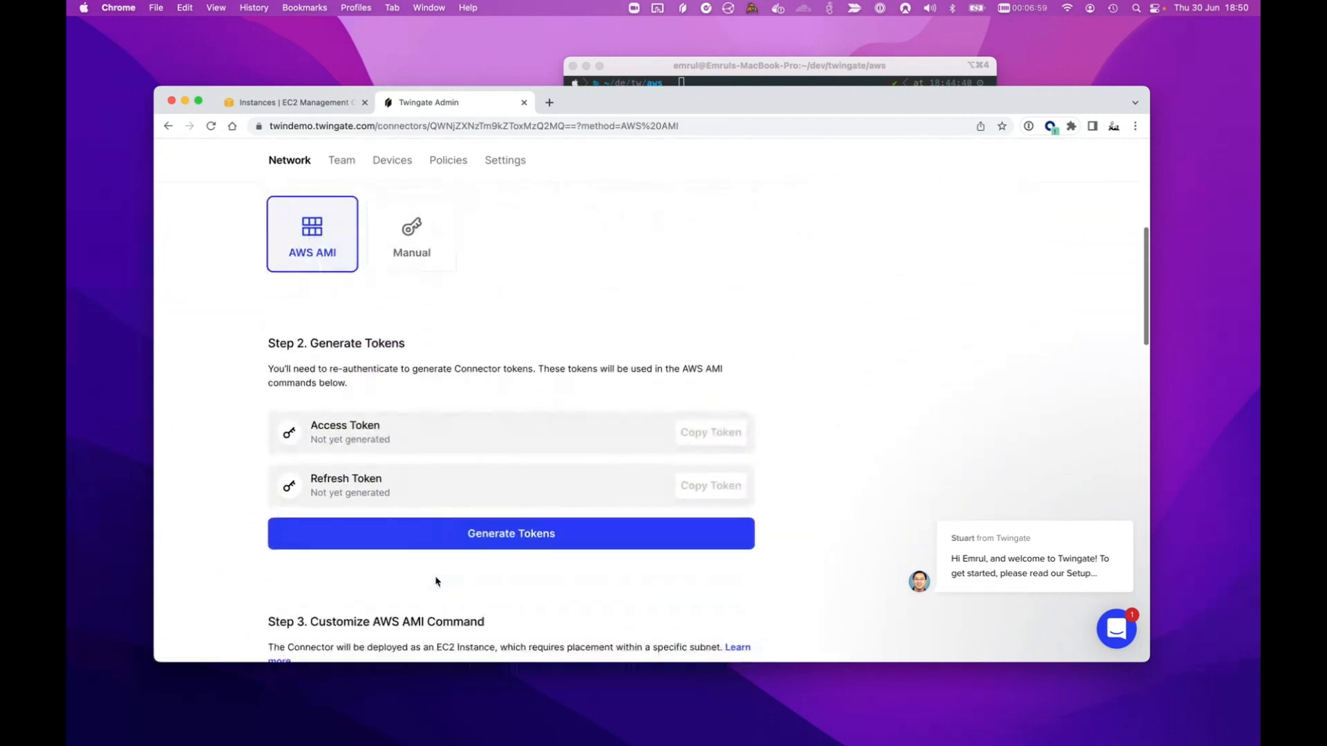
Set the AWS AMI command's region to US West (Oregon) and activate the Subnet ID entry.
scroll(542, 546, "down", 6)
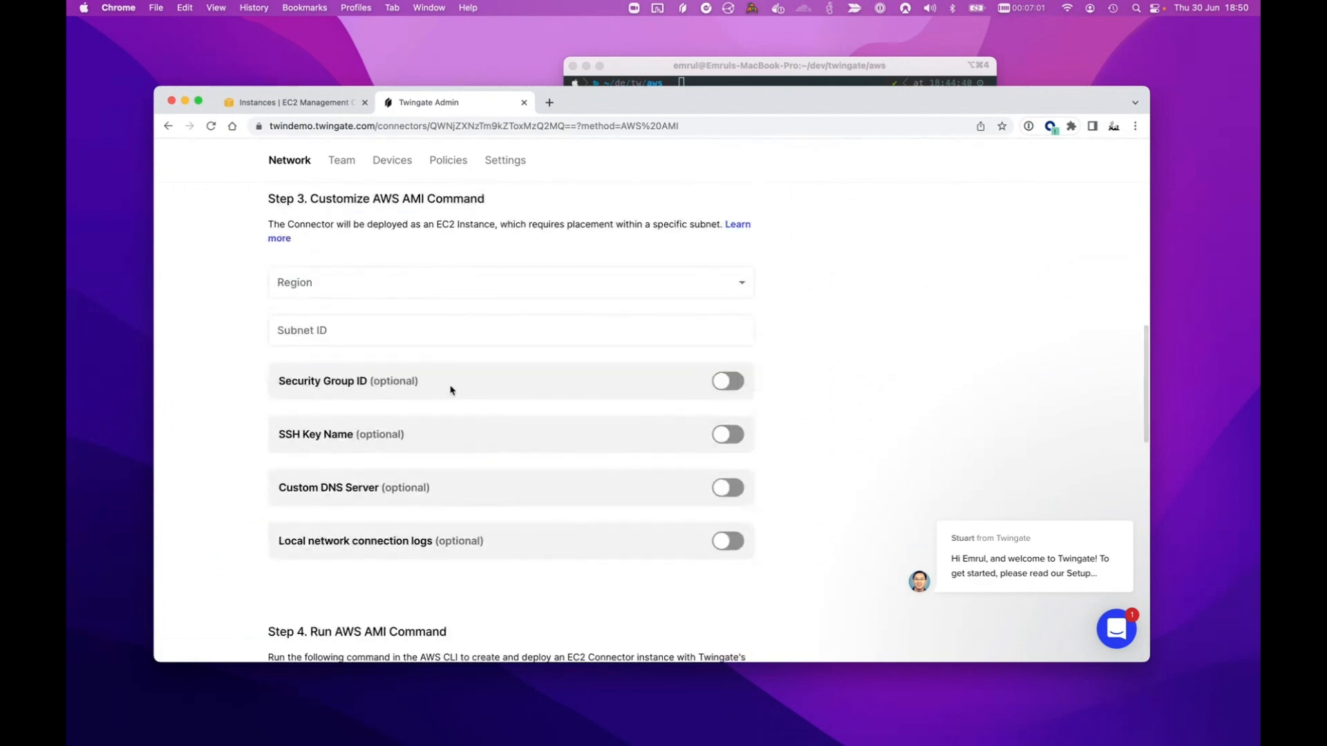
left_click(379, 288)
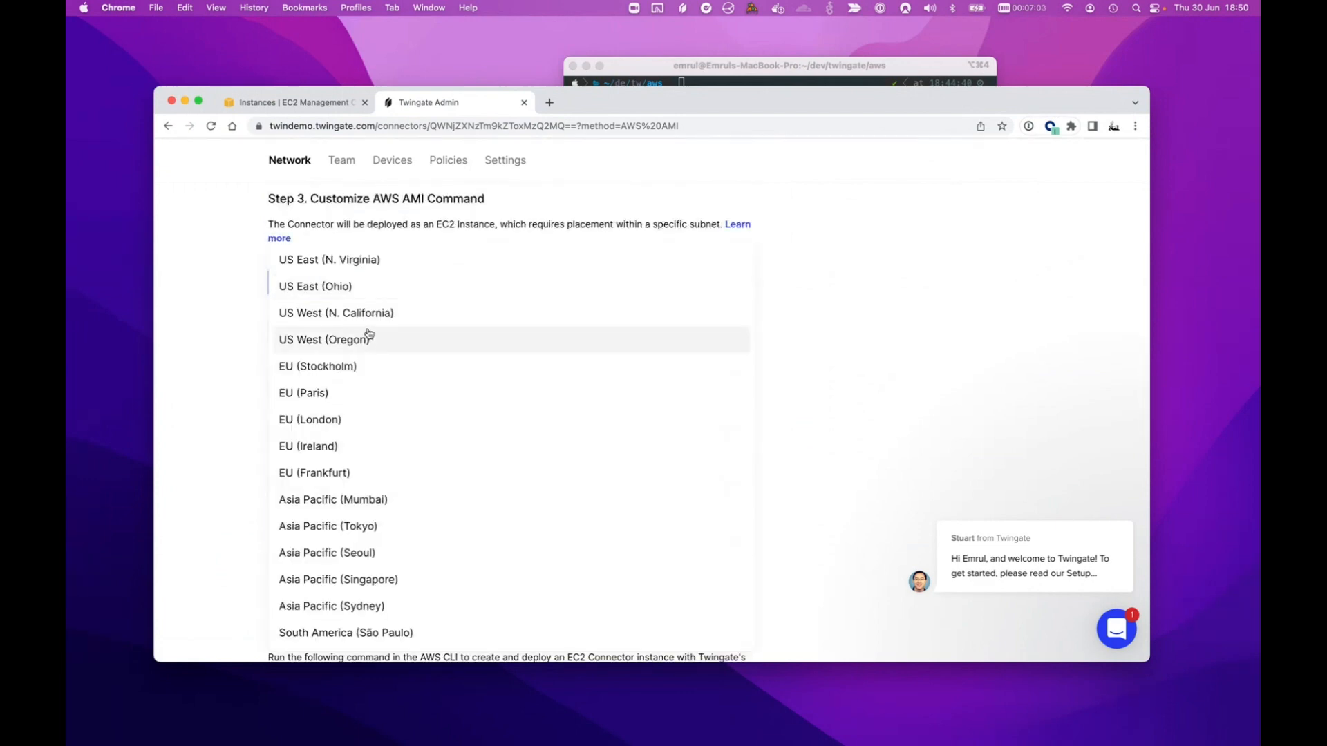
left_click(370, 338)
left_click(322, 329)
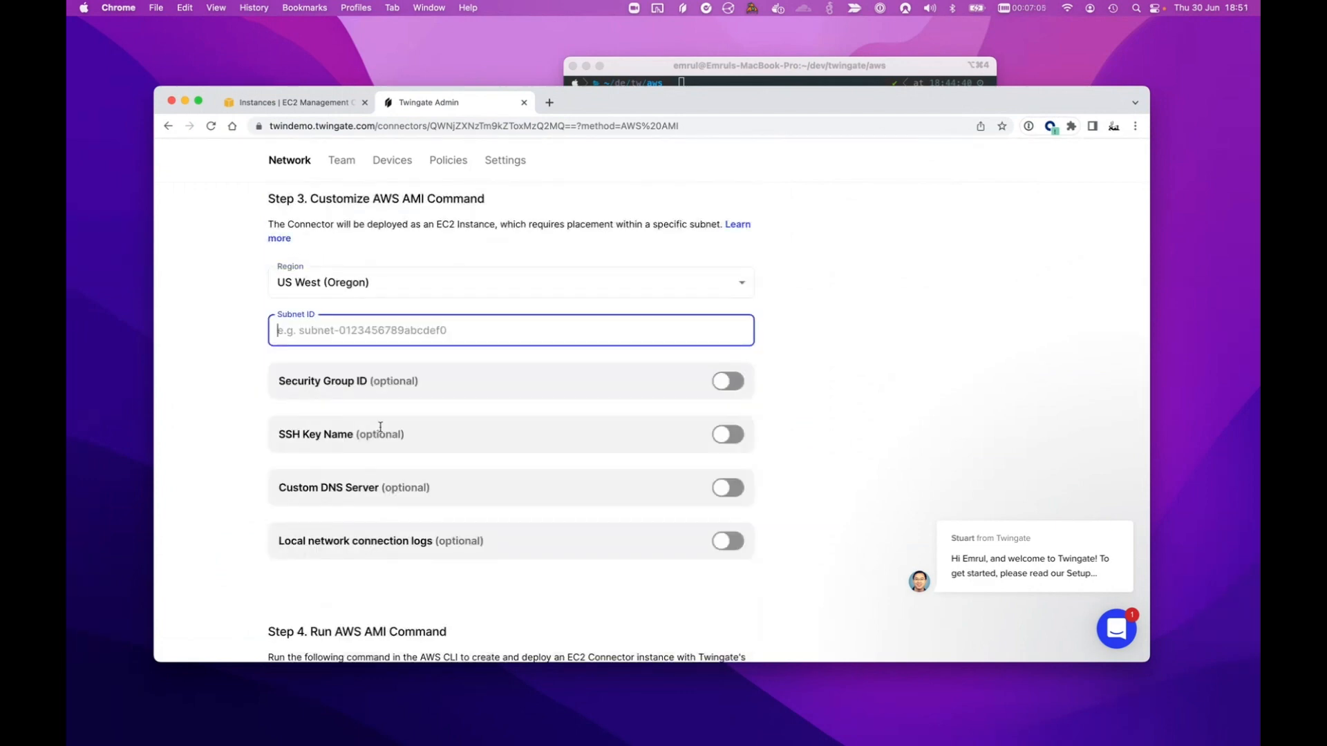
Examine the generated Bash deployment command for the AWS AMI and glance at the running EC2 instances for comparison.
scroll(380, 427, "down", 4)
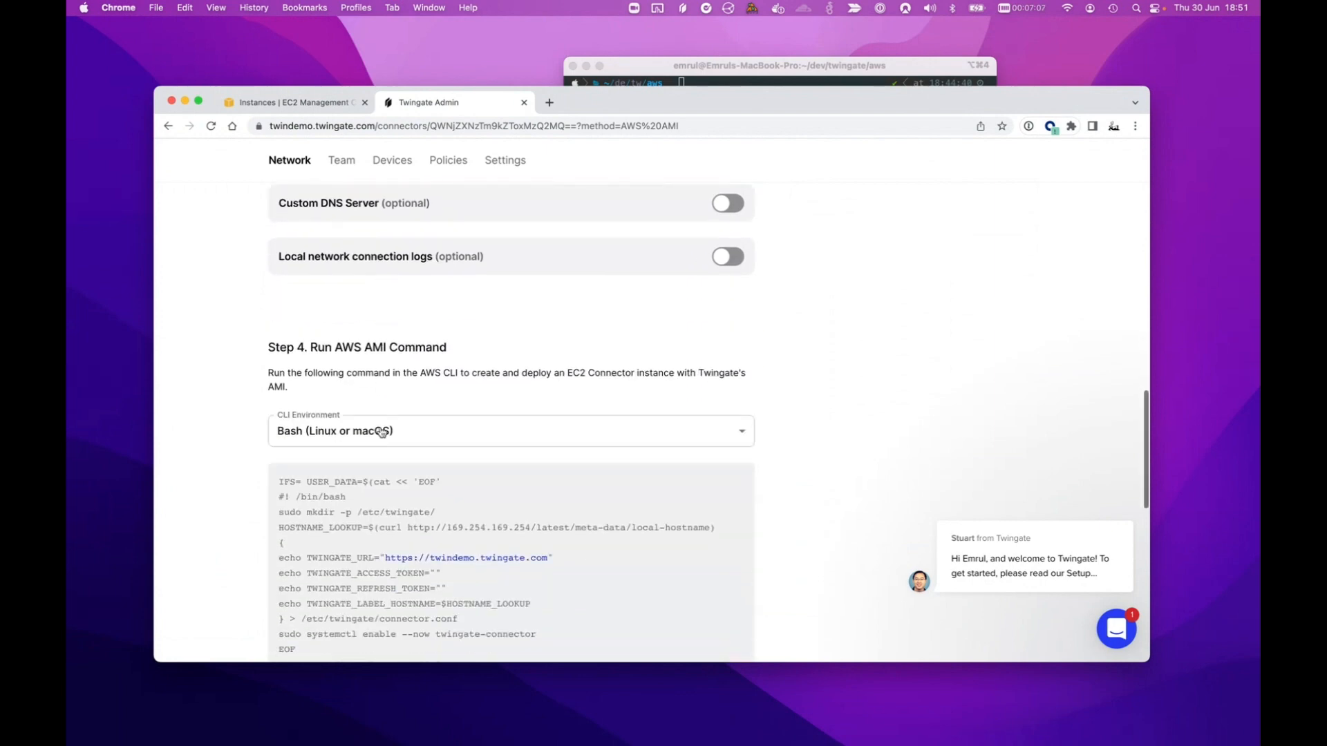
scroll(373, 425, "down", 4)
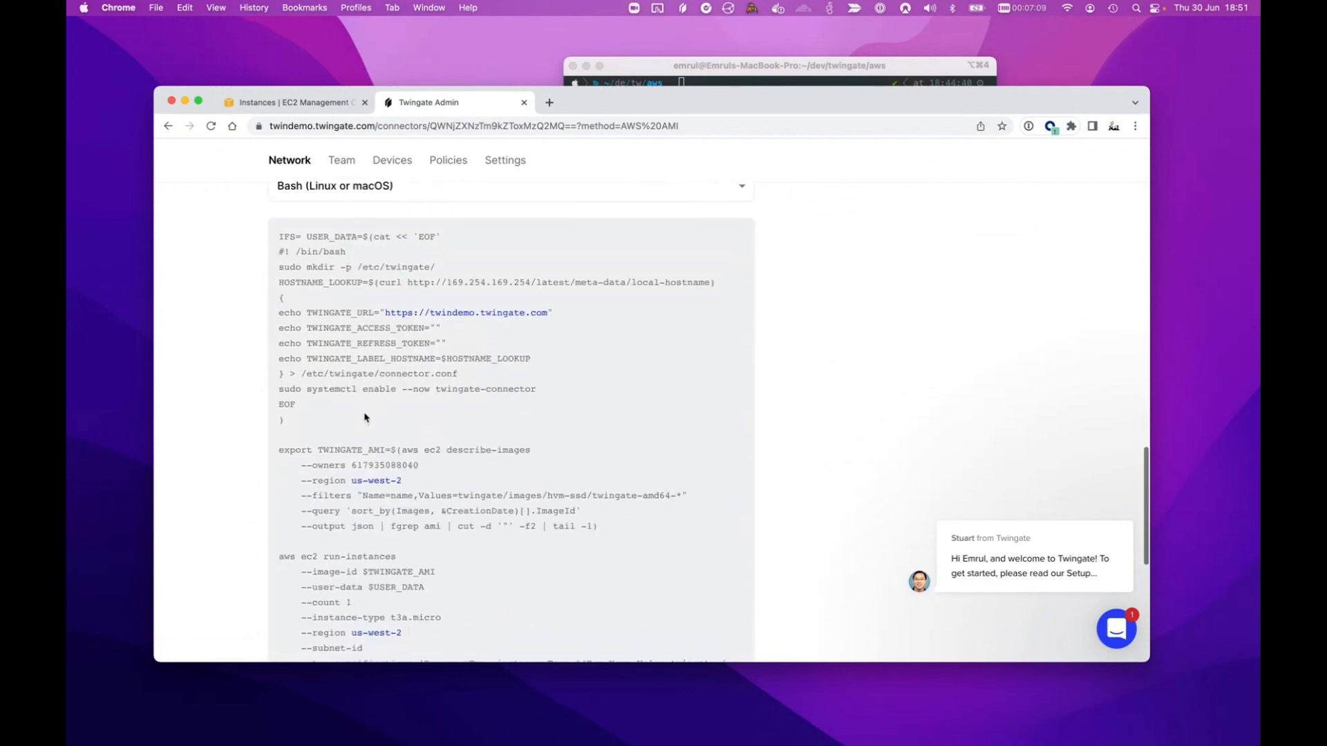
scroll(381, 392, "down", 2)
scroll(380, 392, "up", 2)
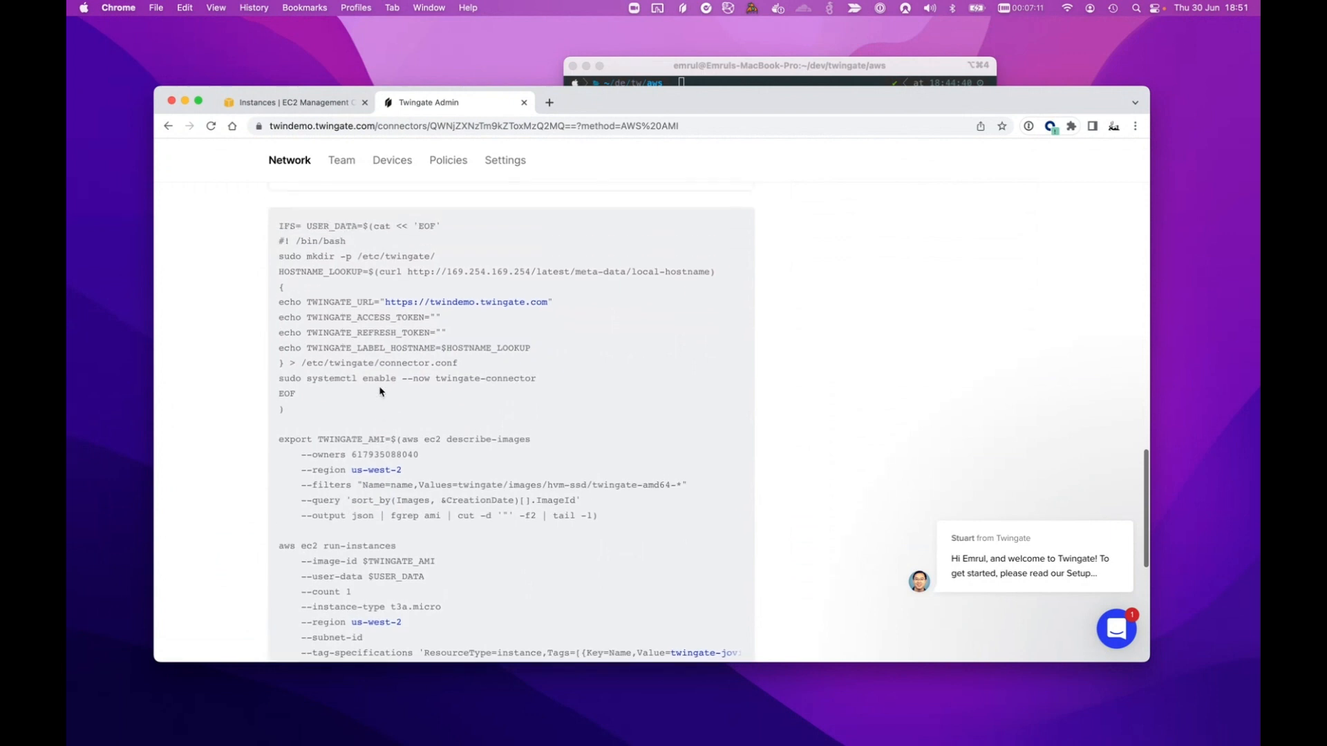
scroll(360, 362, "down", 2)
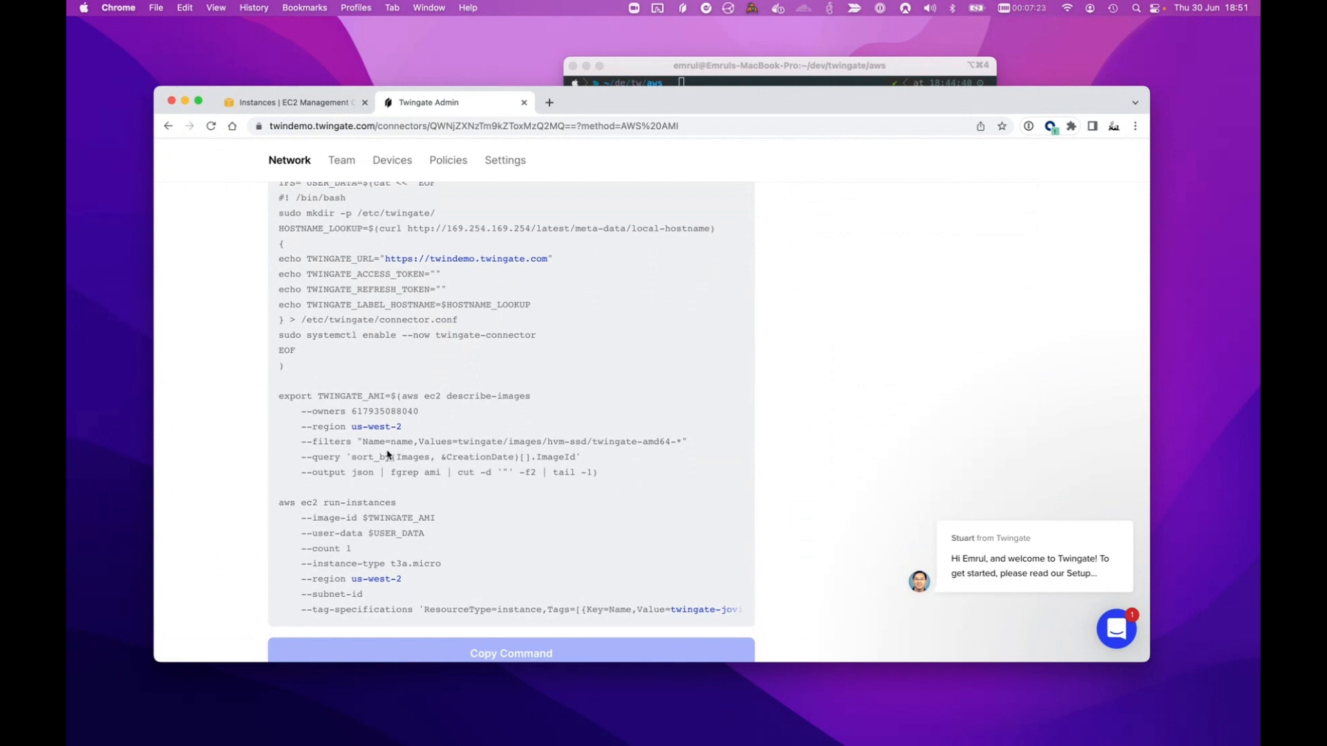
scroll(388, 455, "up", 1)
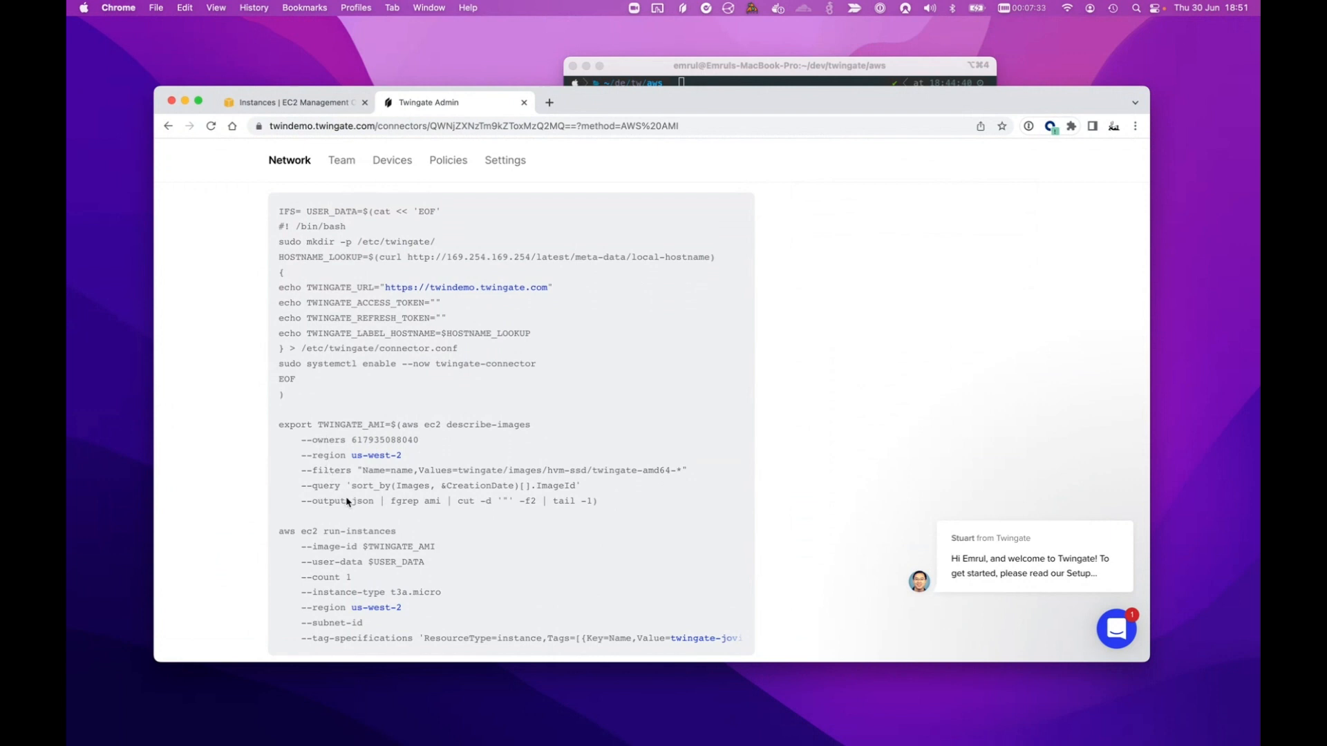
scroll(348, 502, "down", 2)
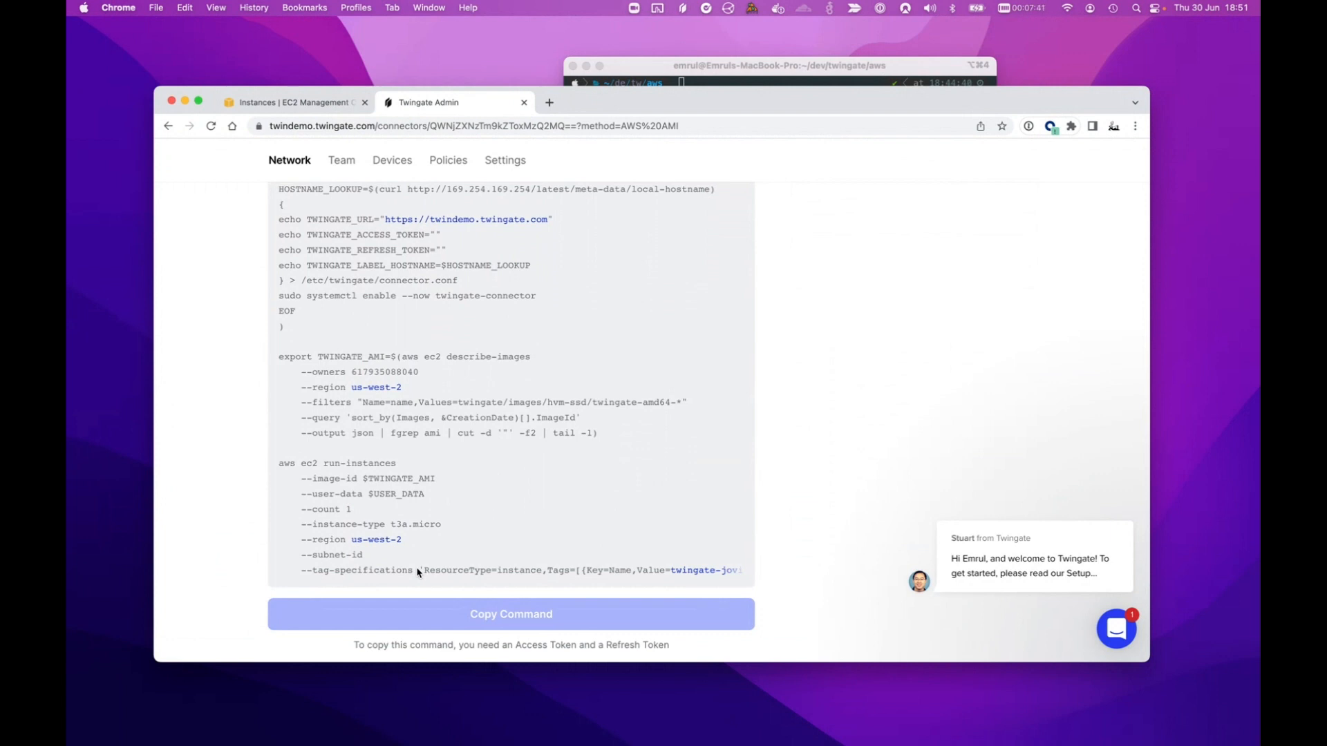
left_click(273, 103)
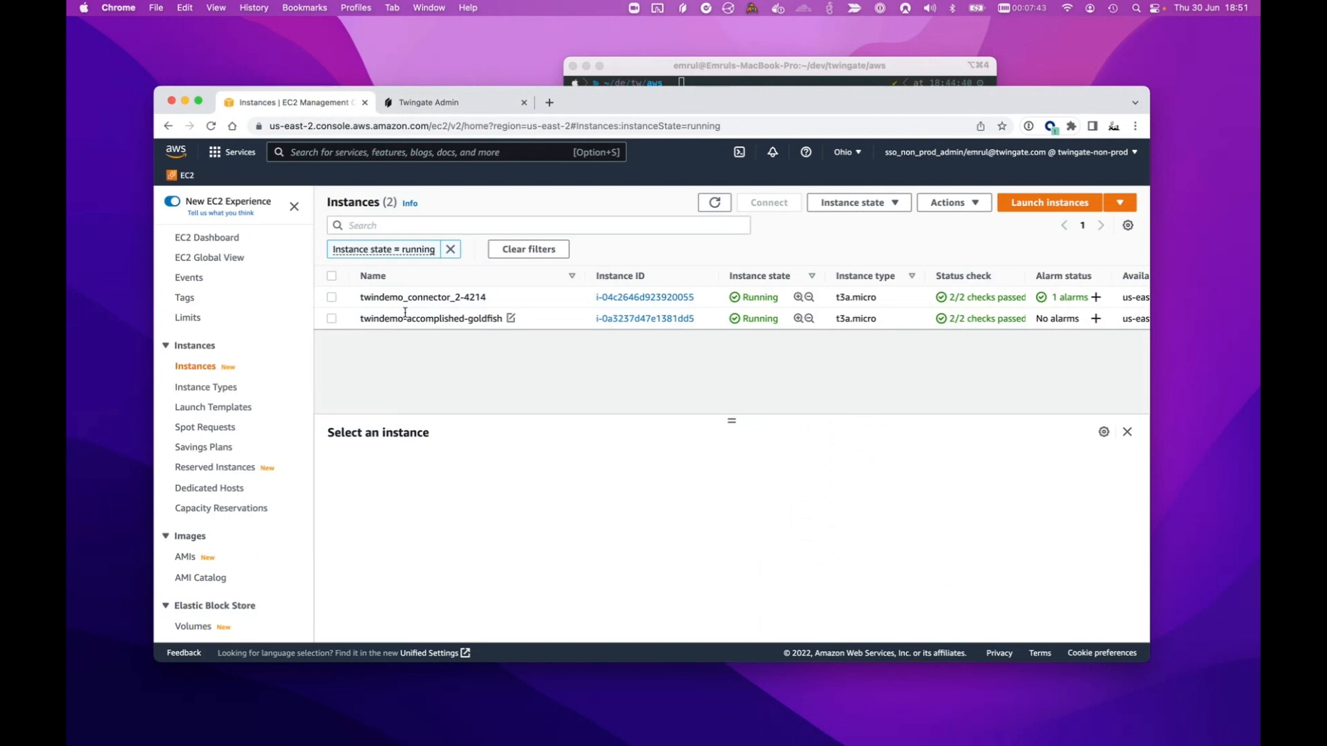
left_click(428, 104)
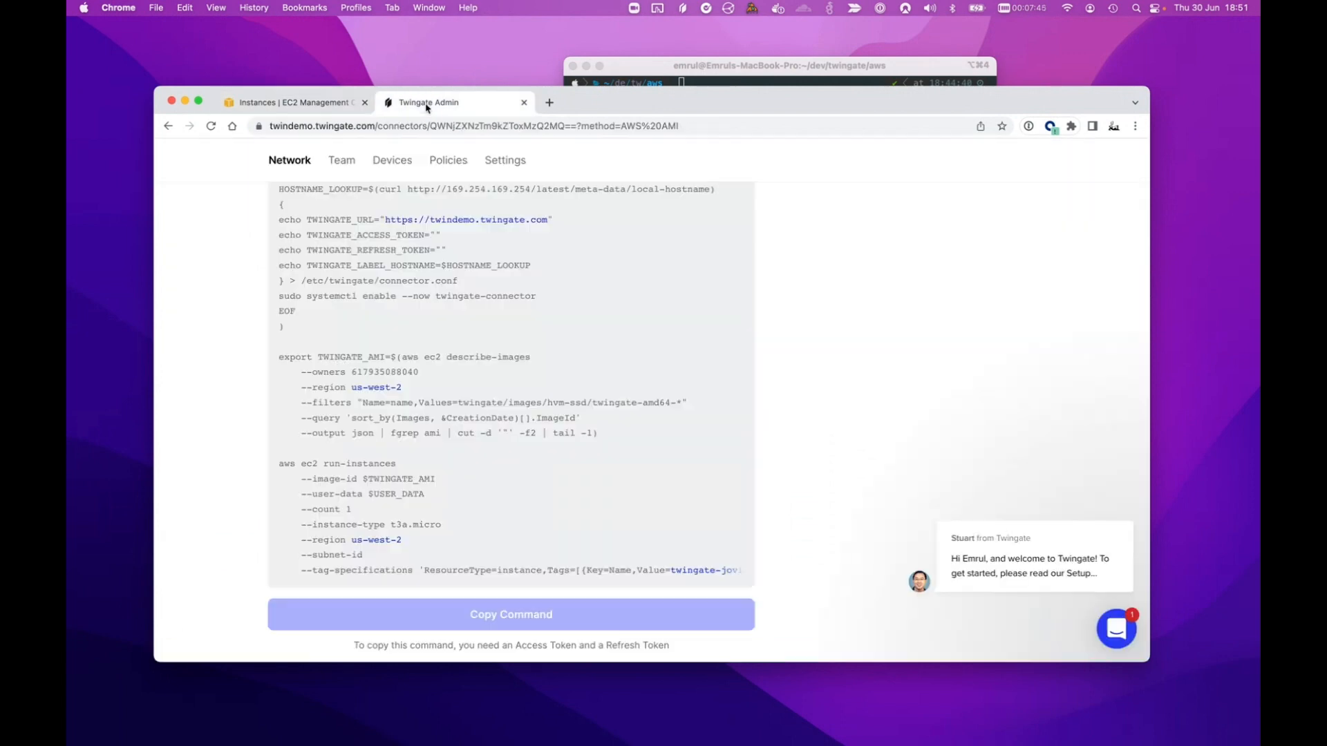
Check the connection status of the accomplished-goldfish connector from the AWS Twindemo network, and return to the network page.
scroll(424, 187, "up", 15)
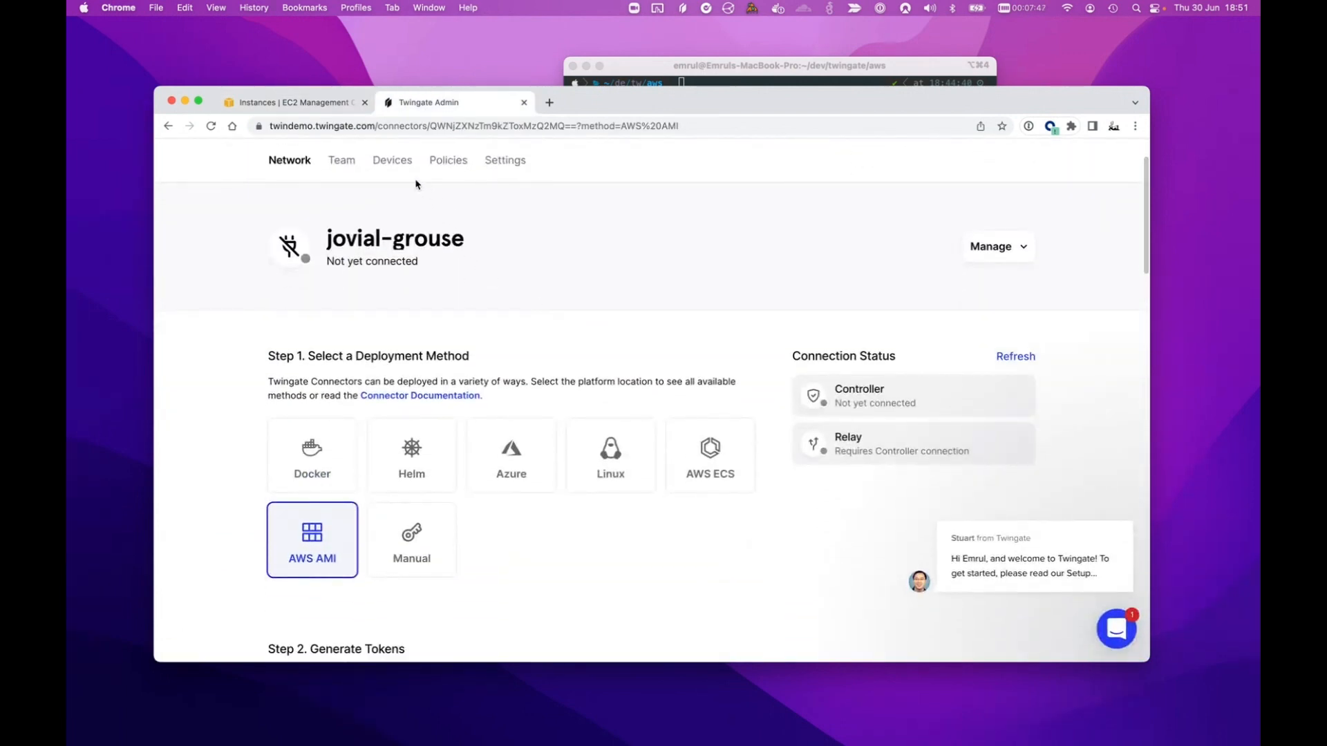
left_click(168, 126)
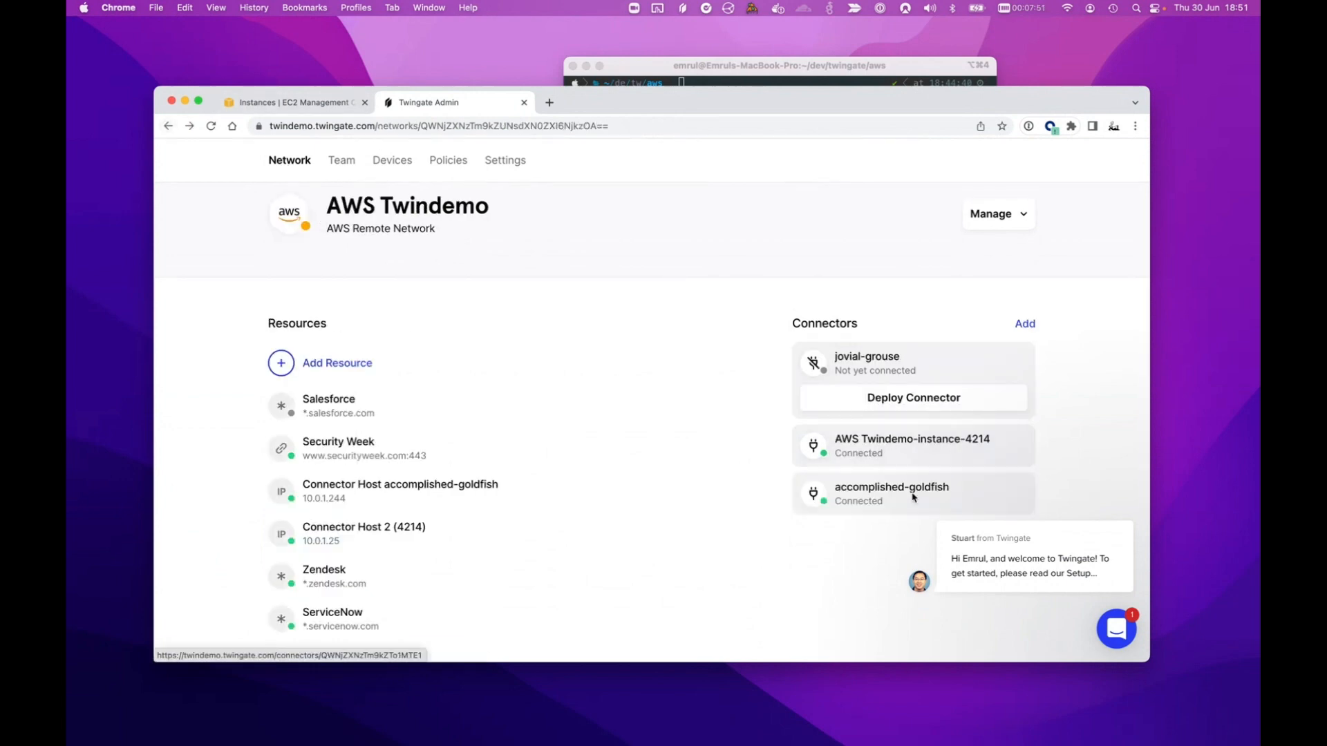
left_click(909, 490)
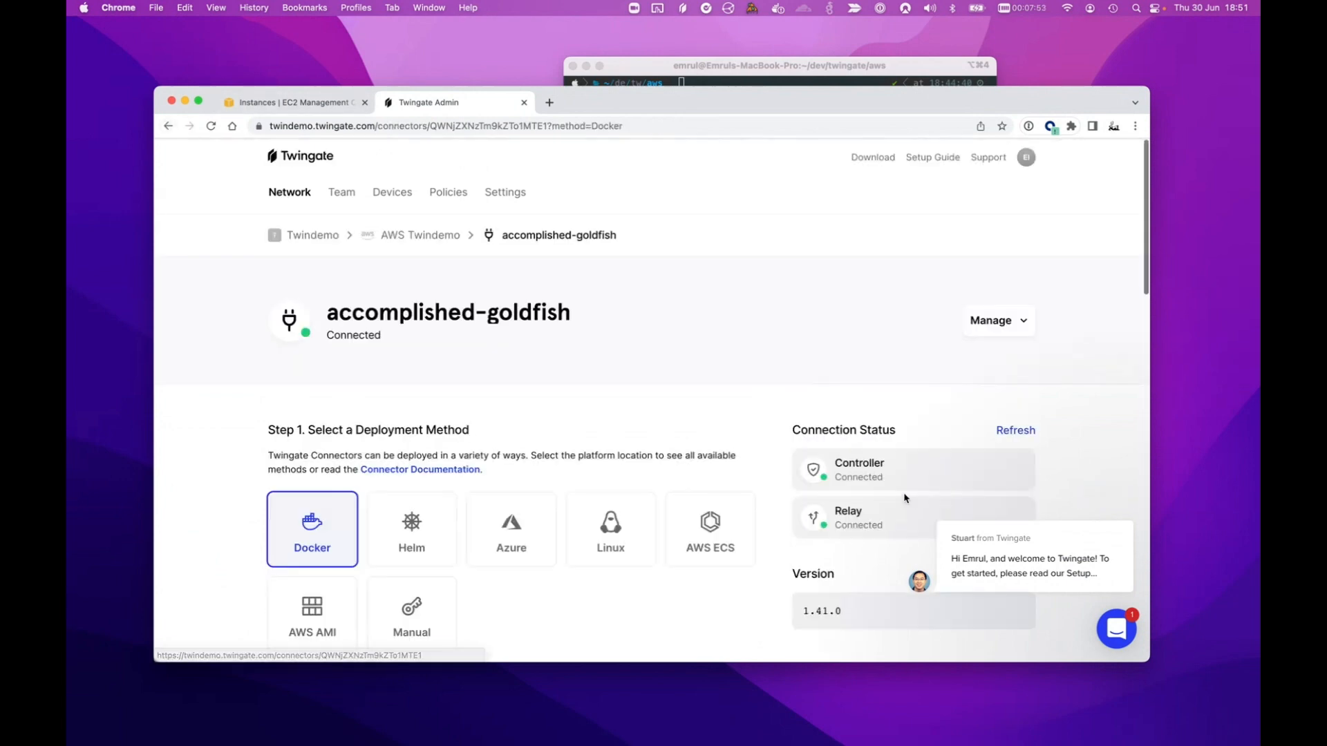
scroll(916, 499, "down", 2)
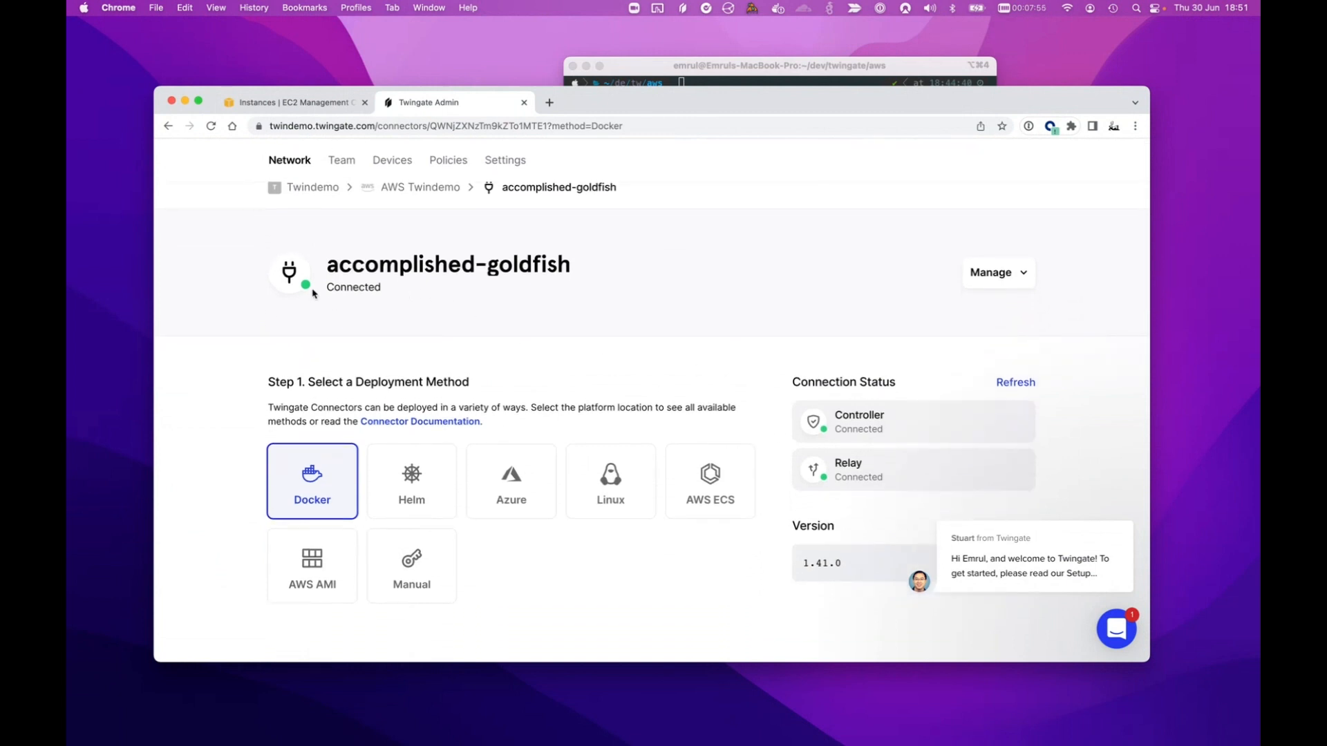
left_click(166, 129)
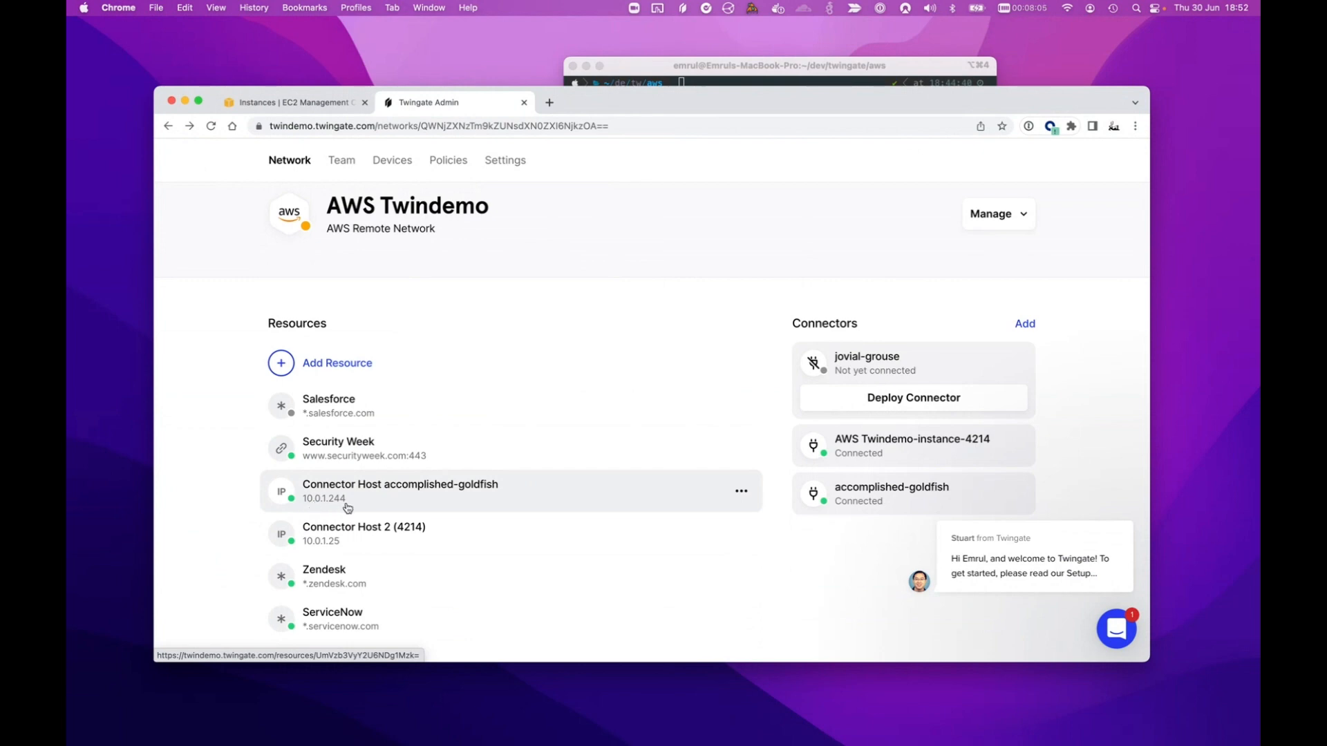
Look up both connector instances' private IPv4 addresses in the EC2 console and compare them with the connector host resources in Twingate.
left_click(274, 103)
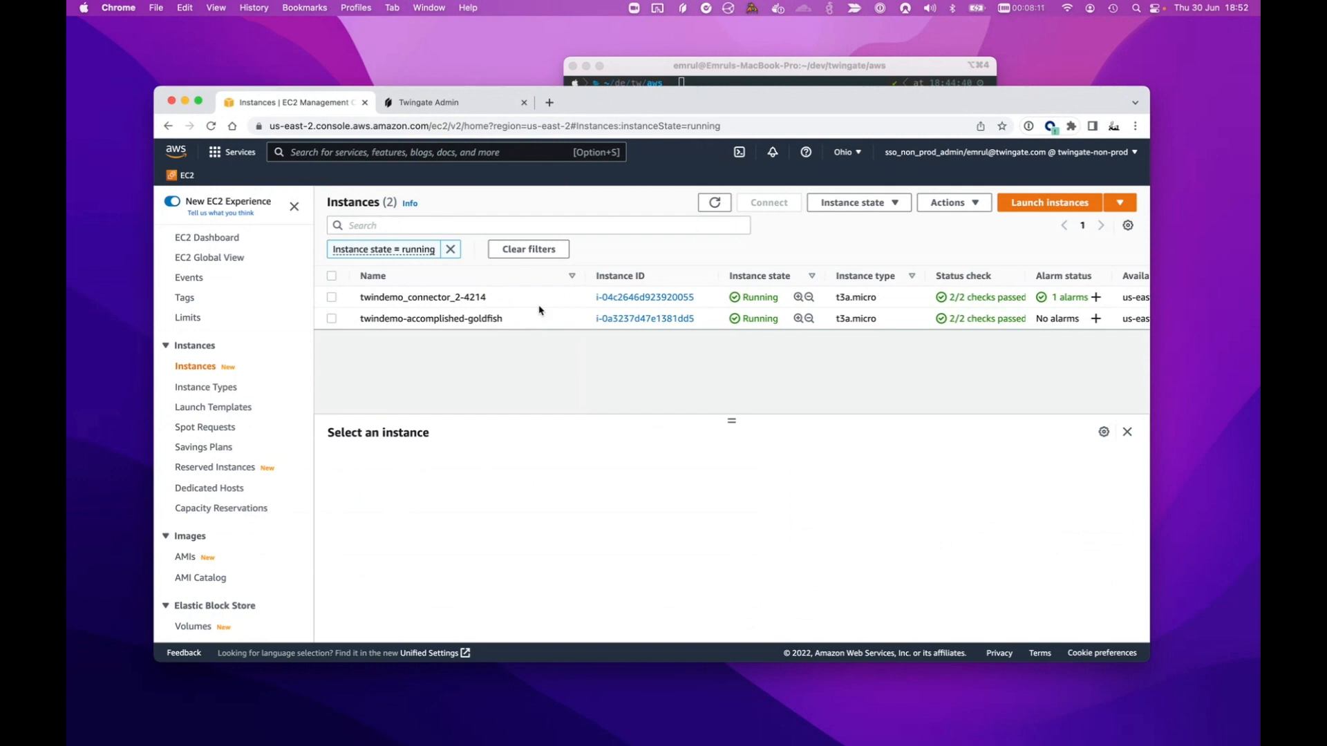
left_click(448, 318)
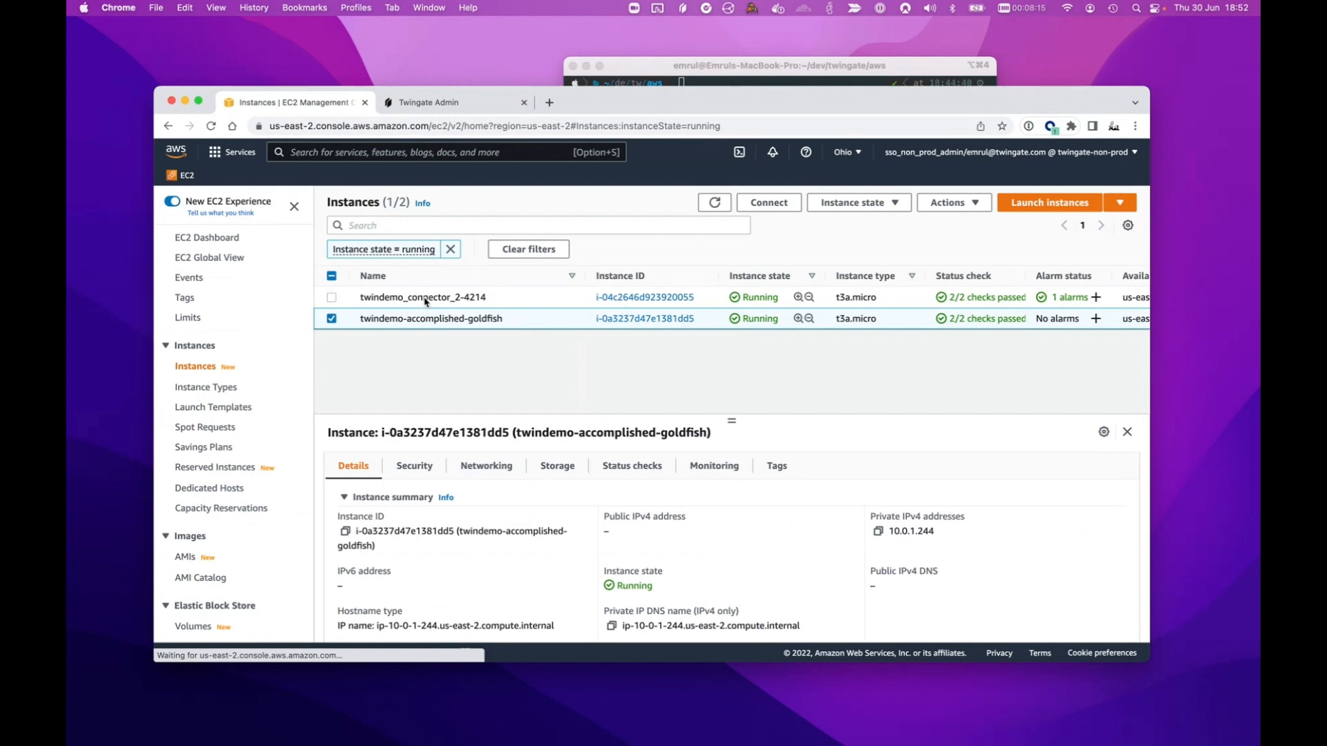
left_click(426, 302)
left_click_drag(888, 531, 956, 530)
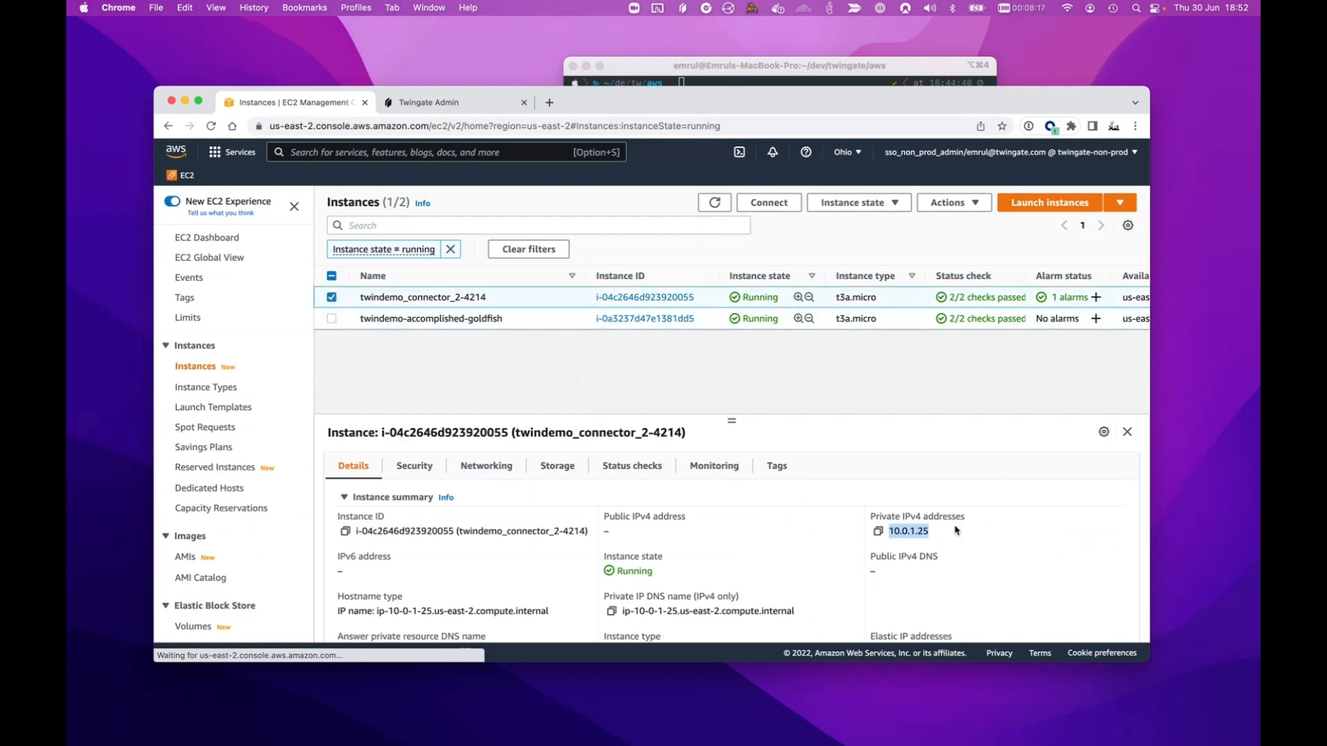
left_click(956, 530)
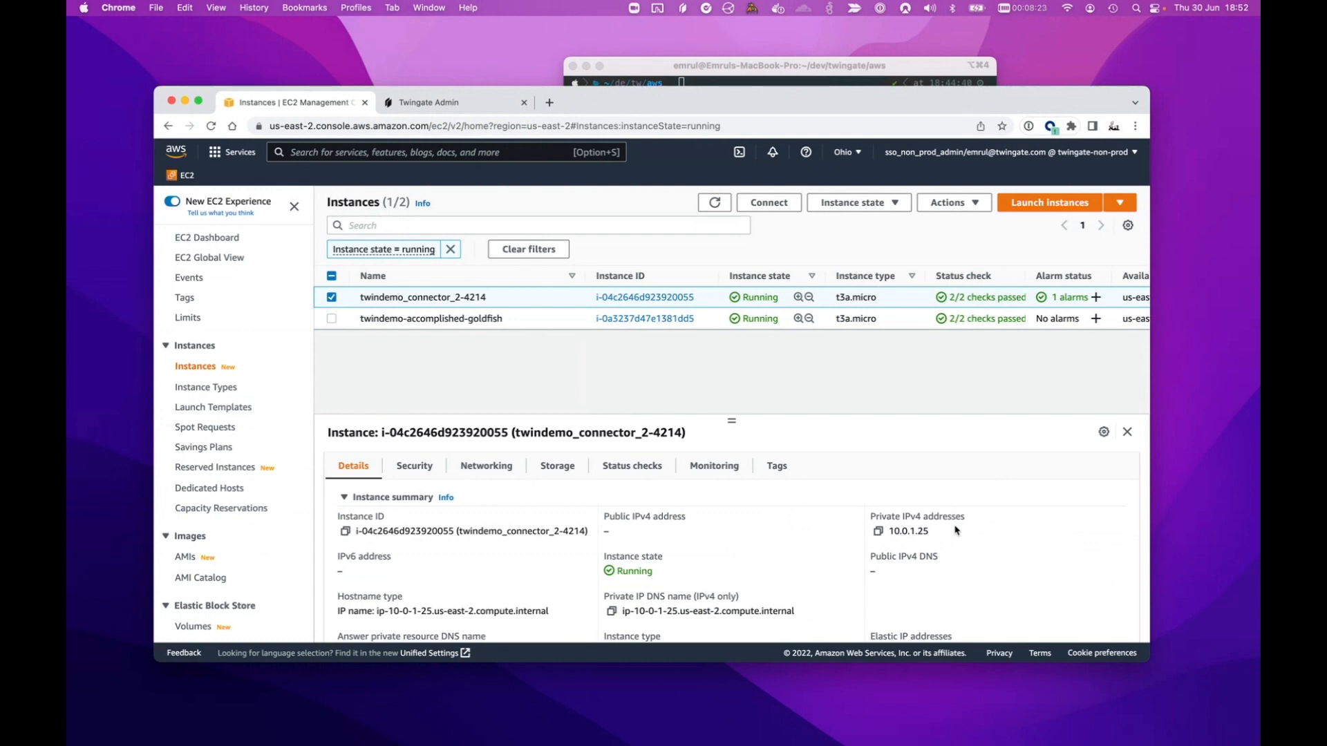
left_click(429, 104)
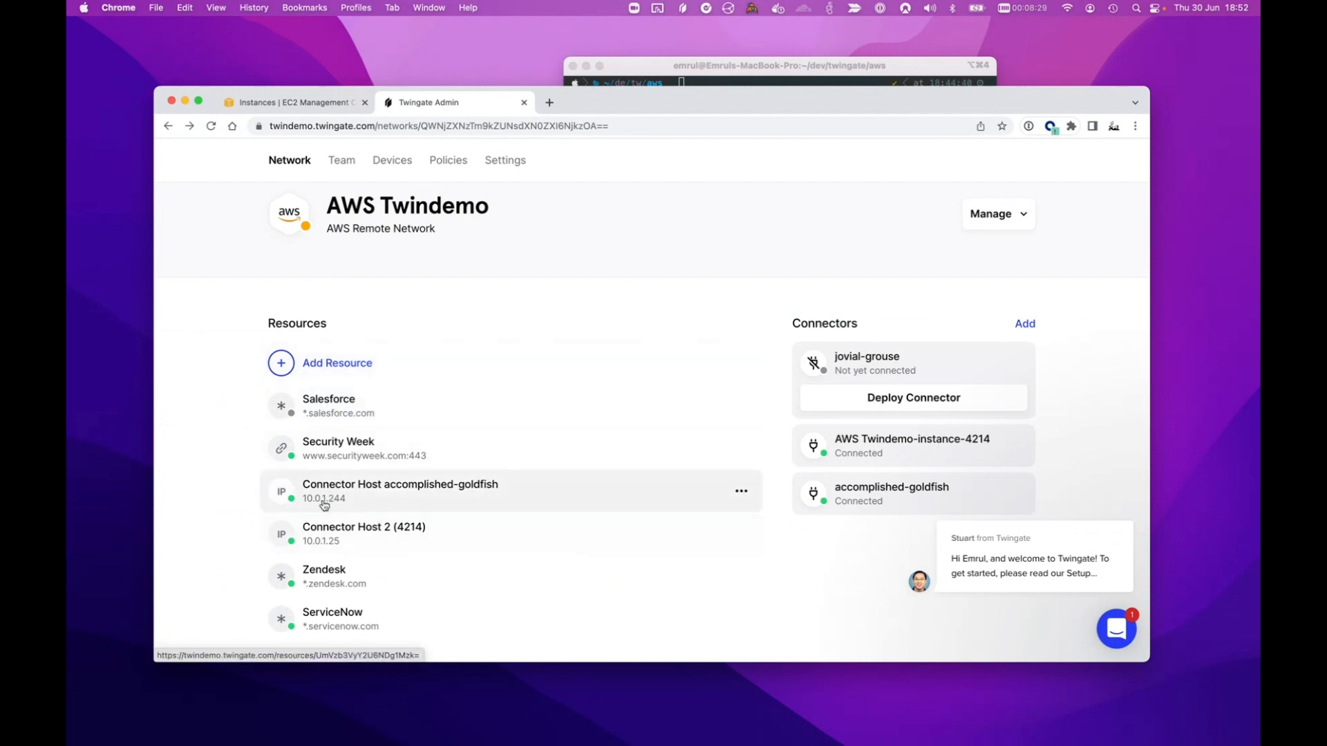
left_click(288, 105)
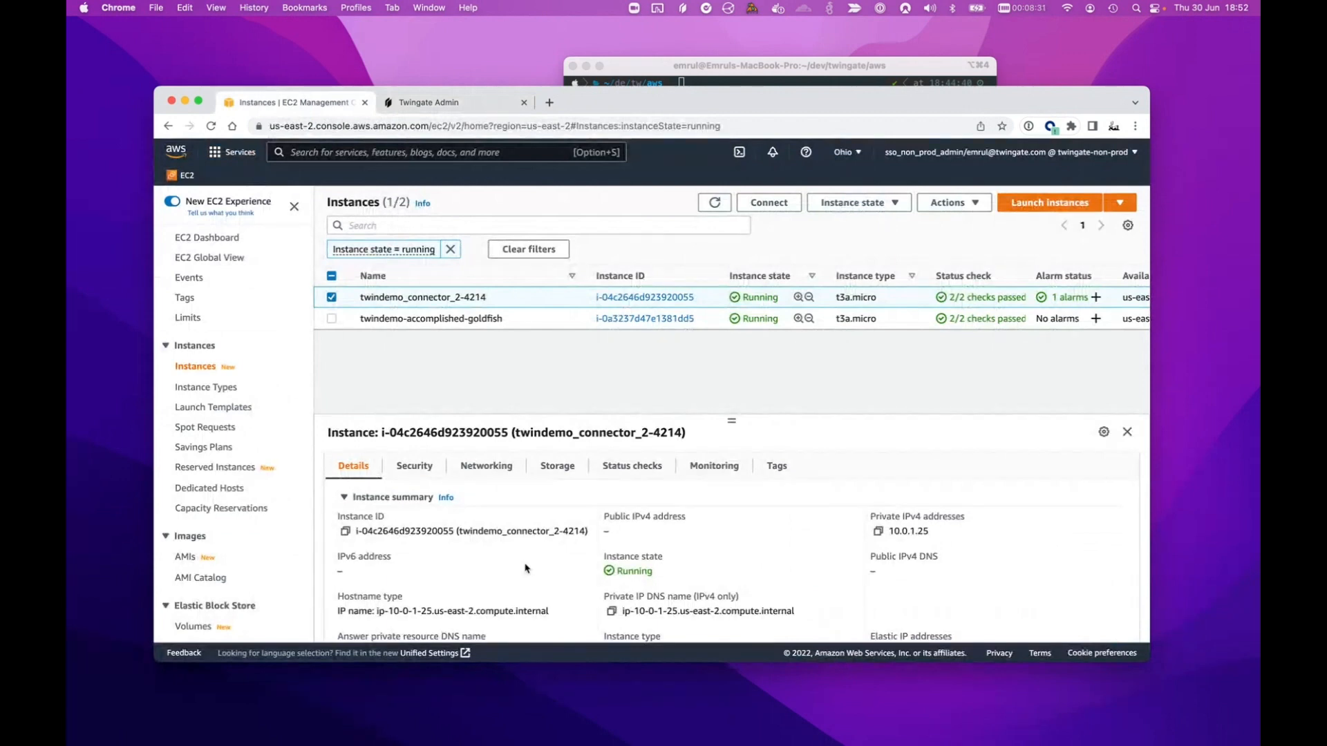
left_click(681, 10)
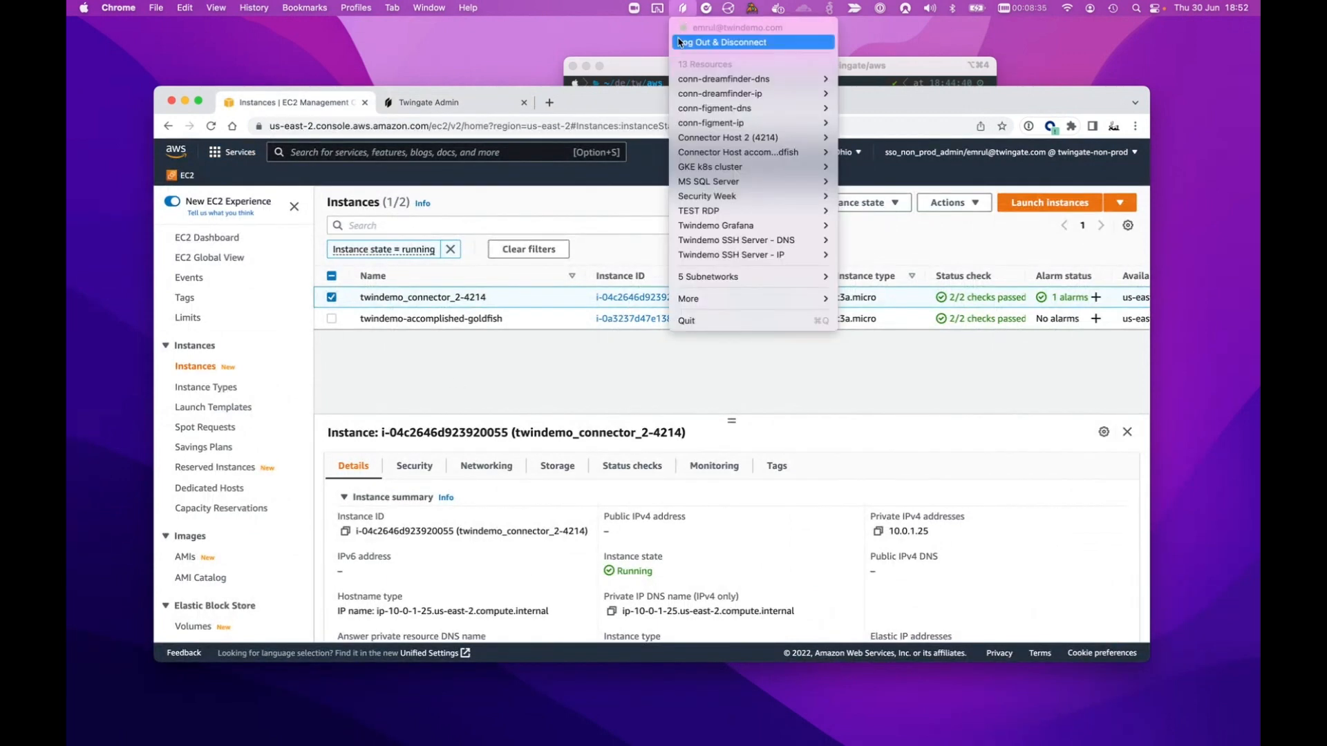
left_click(640, 63)
type("ssh -i ~/dev/twingate/aws/emrul.pem ubuntu@10.0.1.25")
key("Return")
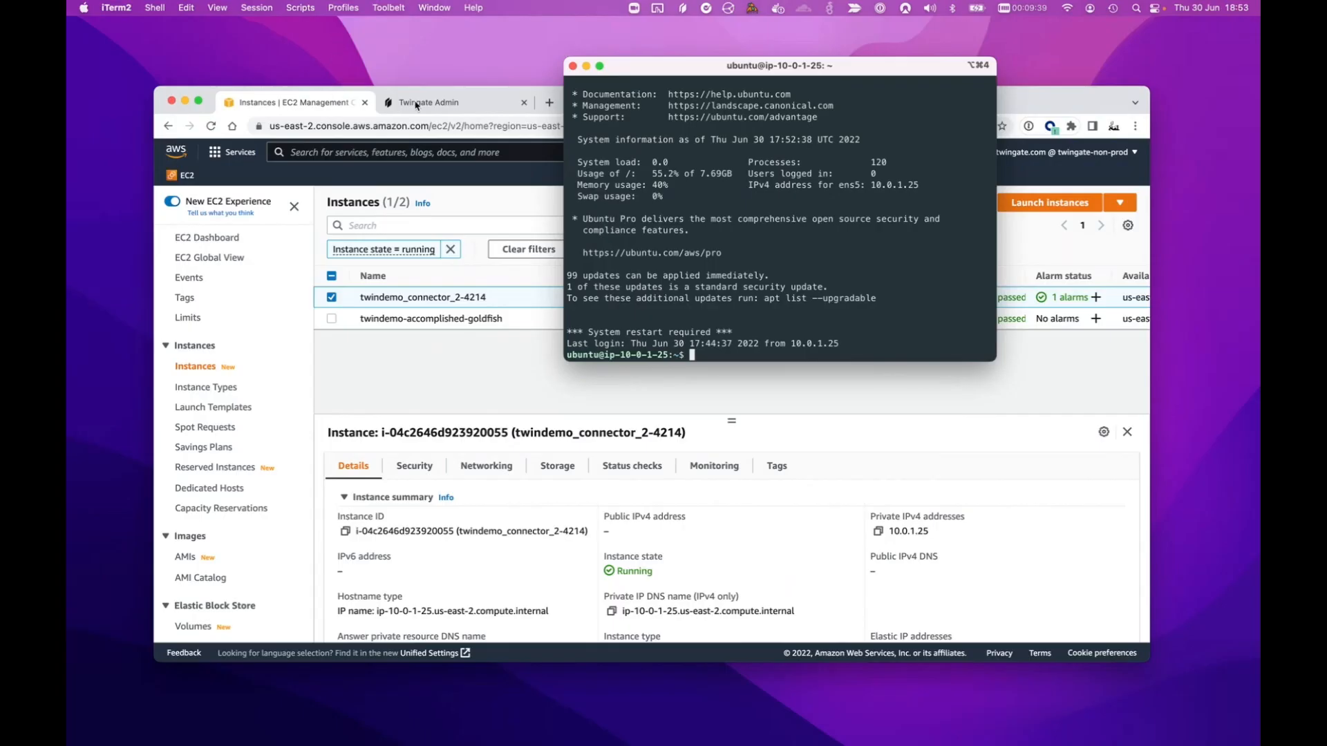
Review the access settings of the Connector Host accomplished-goldfish resource in Twingate Admin, and return to the AWS Twindemo network.
left_click(292, 220)
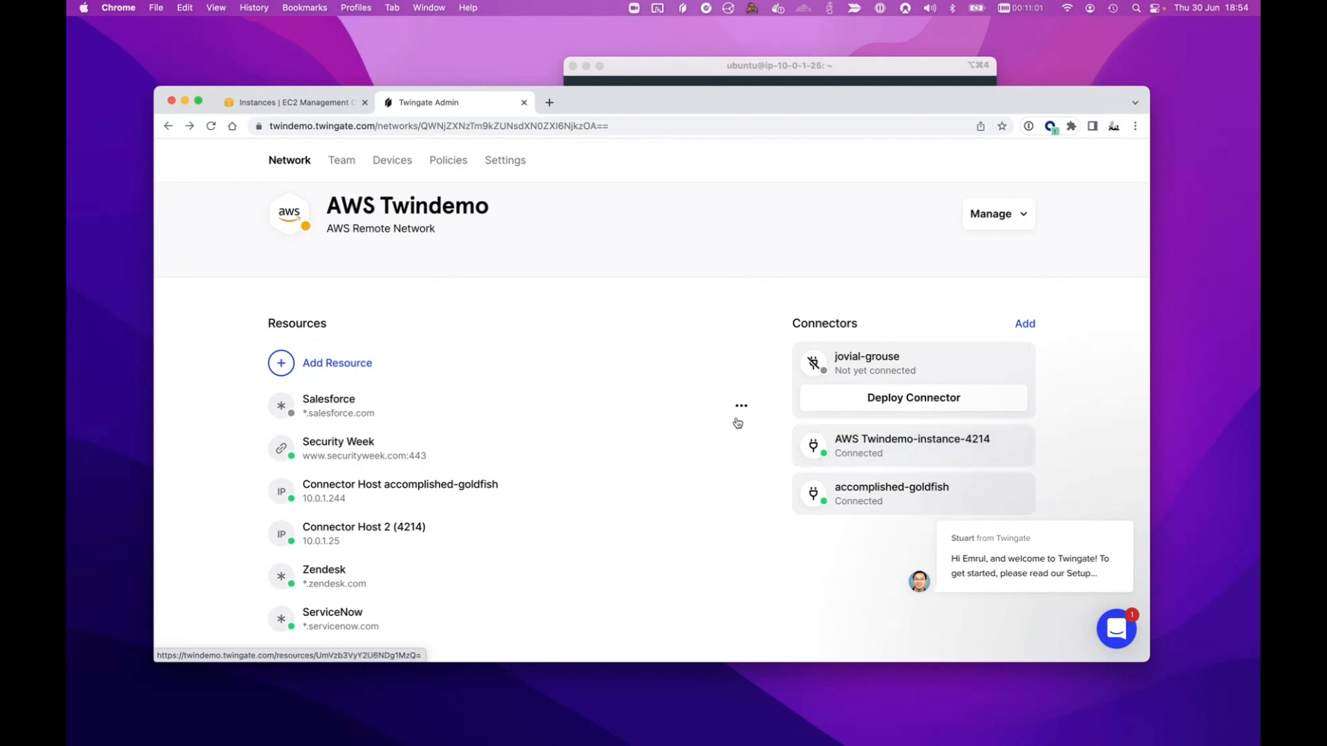
scroll(525, 568, "down", 2)
scroll(525, 568, "down", 1)
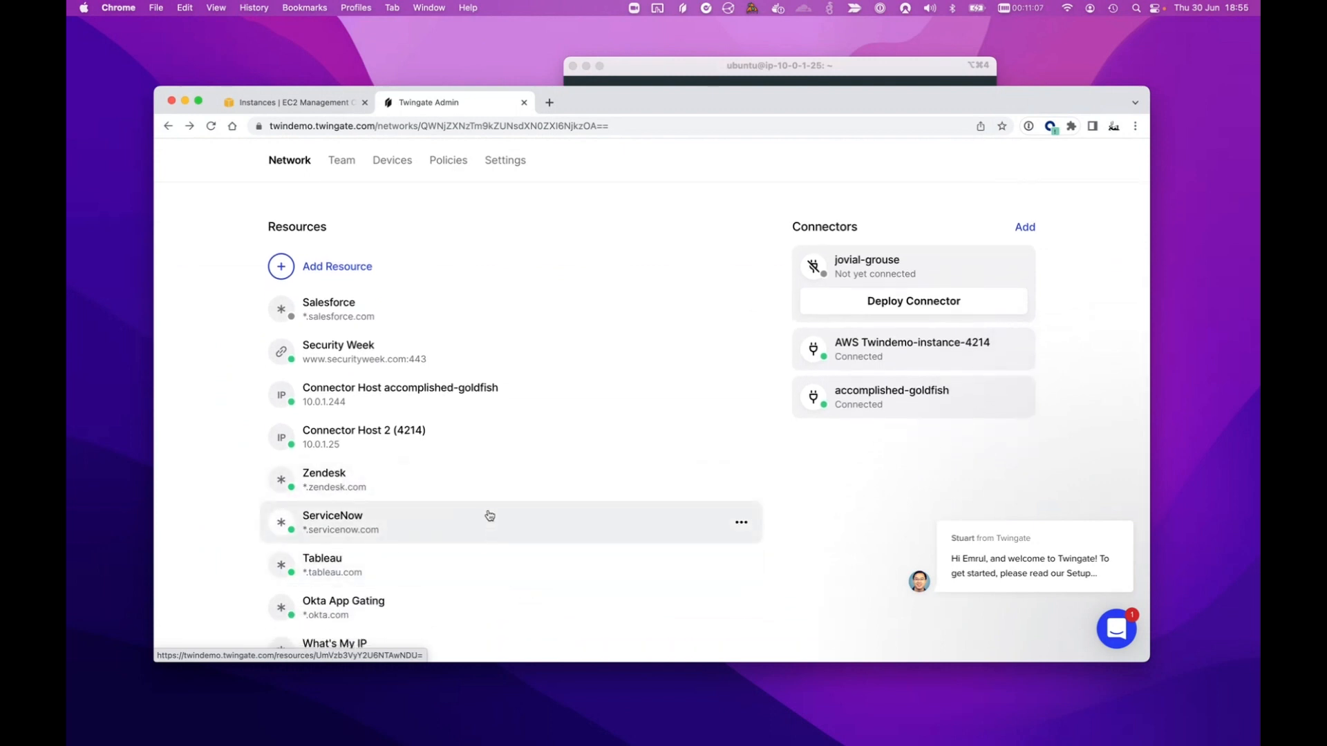
left_click(354, 409)
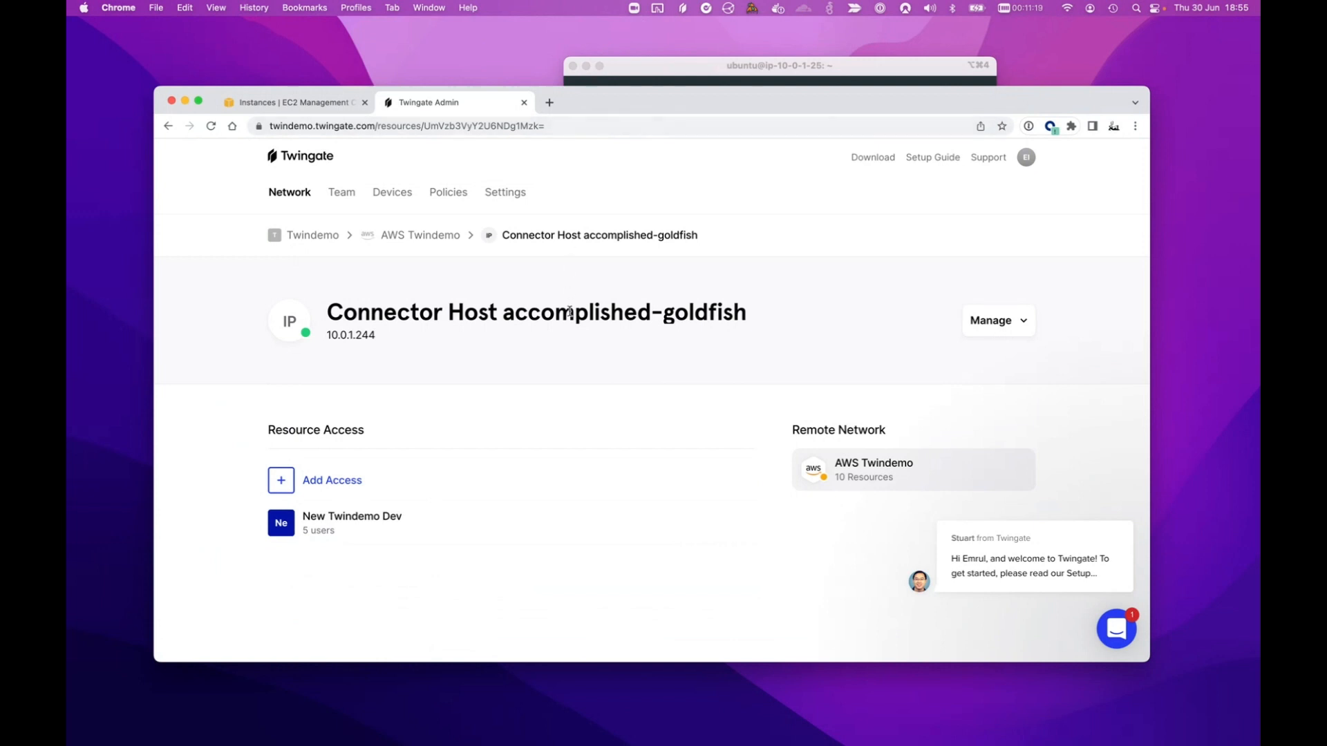
left_click(168, 126)
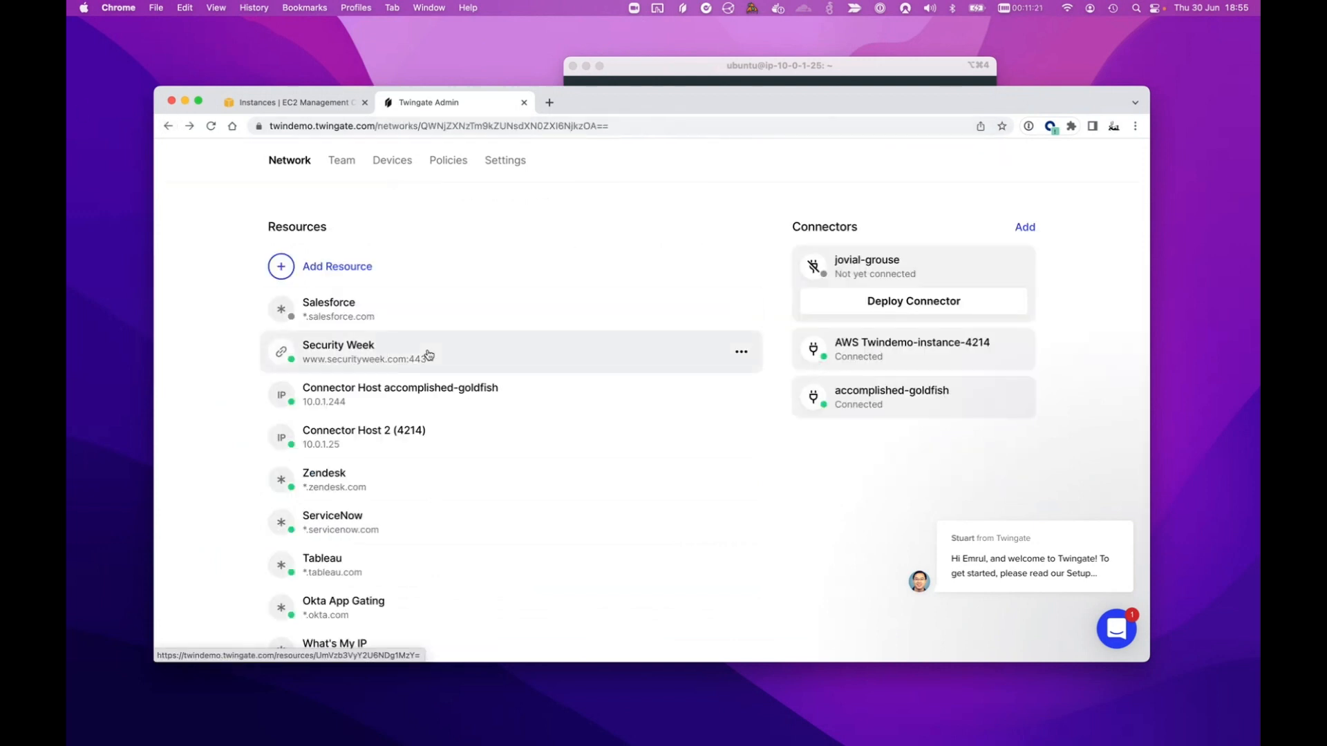